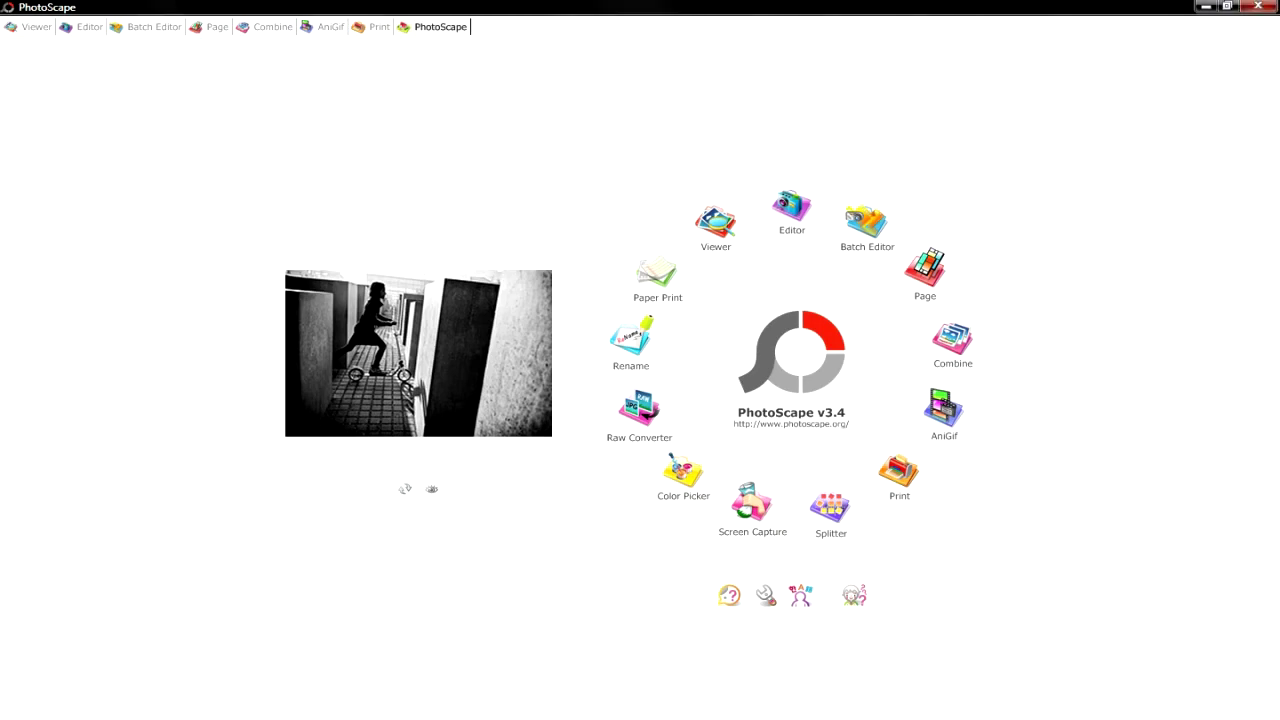
Step: Start an animated GIF with AniGif and add all photos from the 2011-09-17 CSSsss folder, CSSsss 001 to 036
left_click(323, 26)
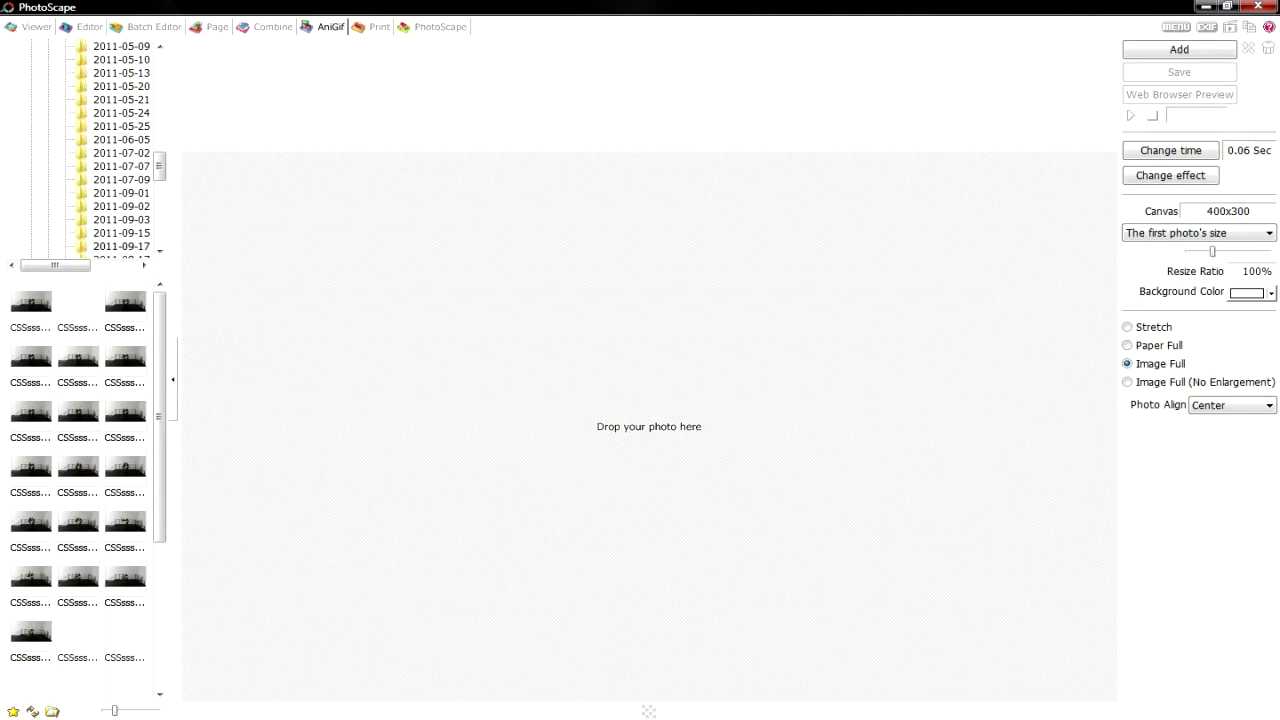
left_click(1179, 50)
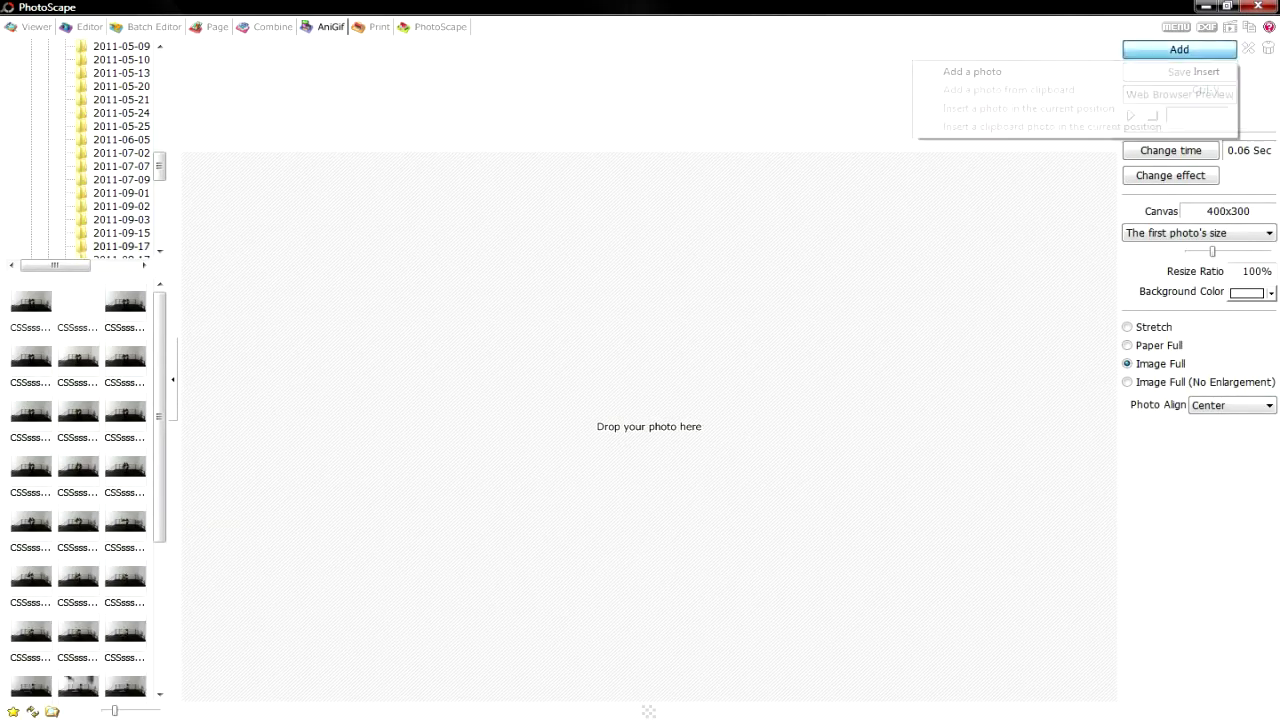
left_click(972, 71)
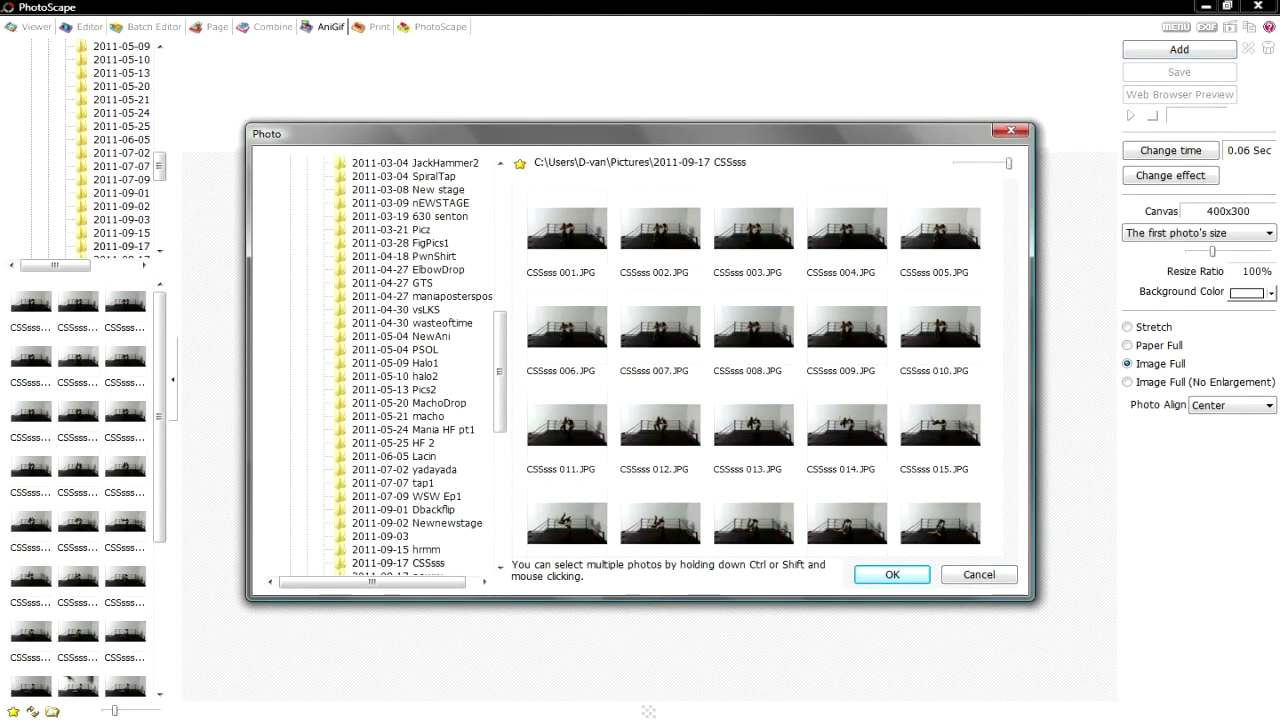
left_click_drag(990, 202, 534, 526)
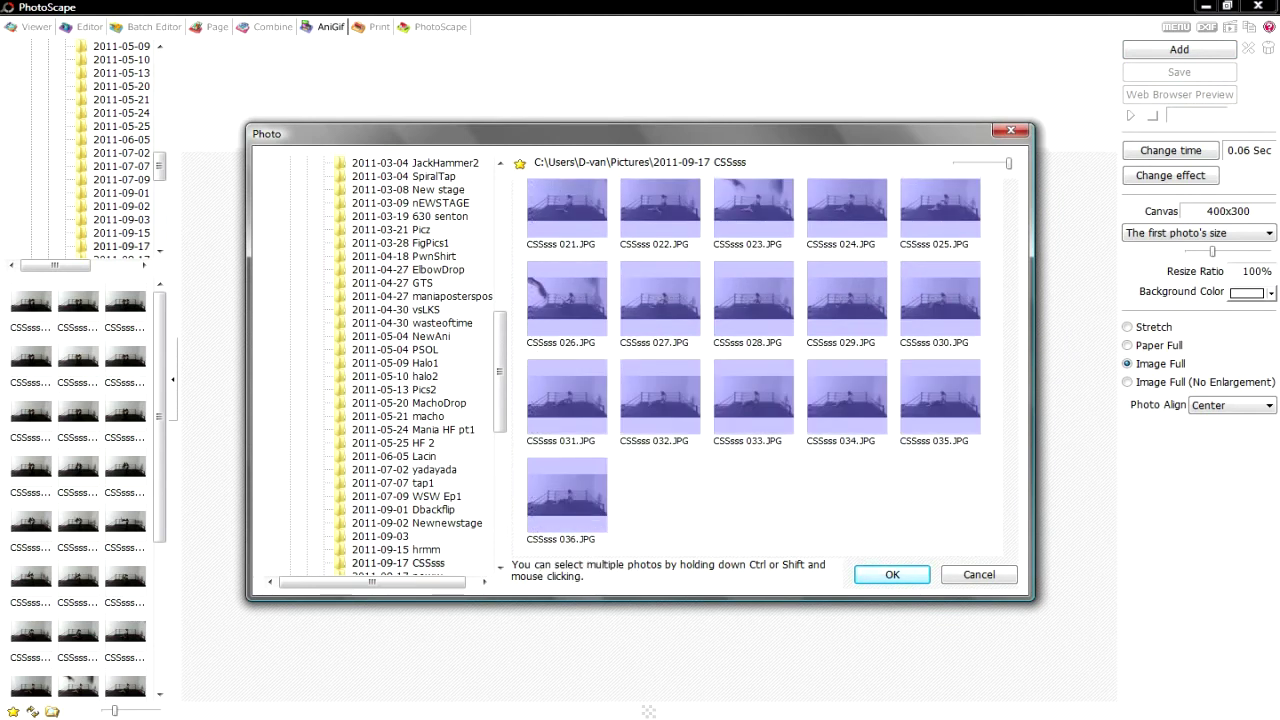
key("Return")
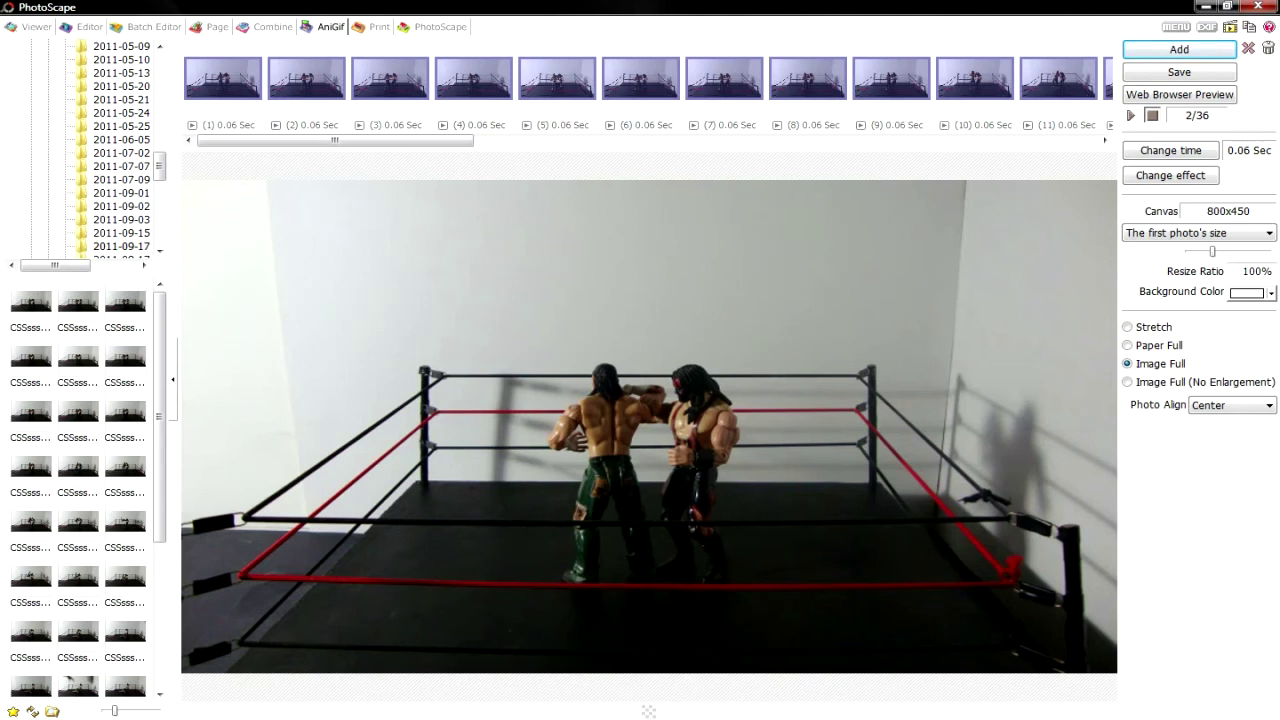
Step: Reduce the animation's resize ratio to 51%, giving a 408x230 canvas
left_click(222, 78)
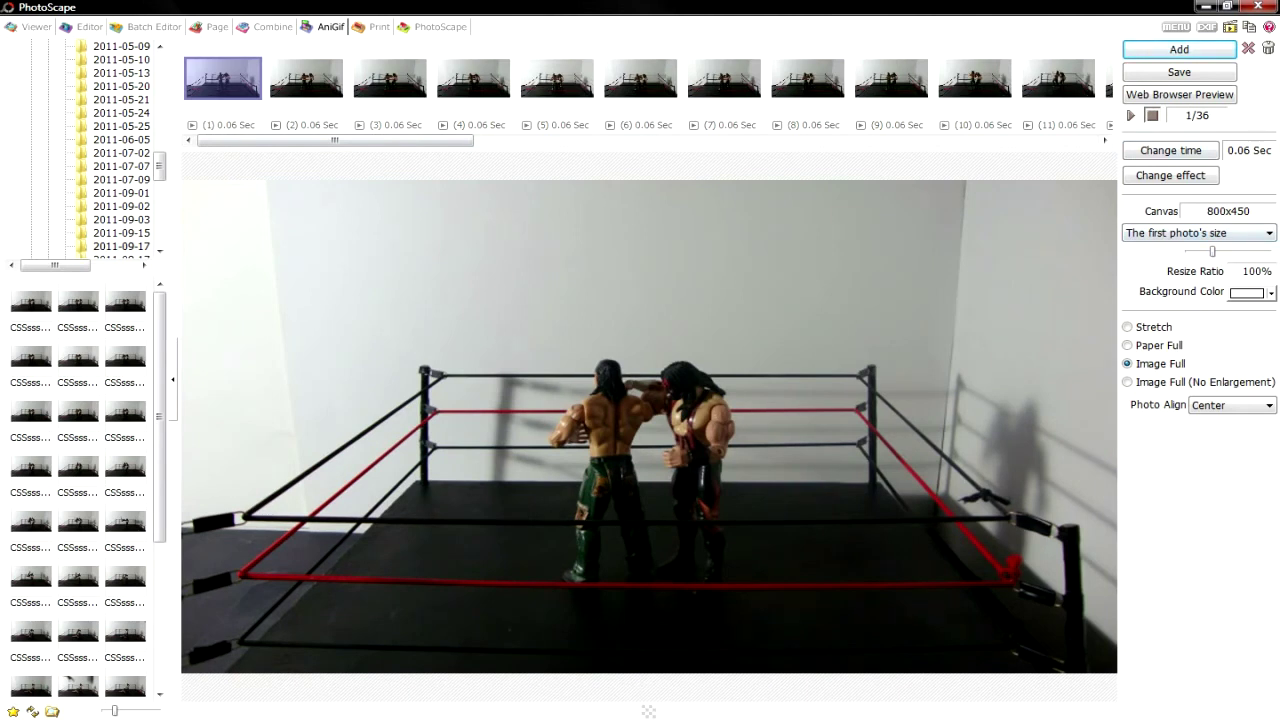
left_click_drag(1212, 251, 1199, 251)
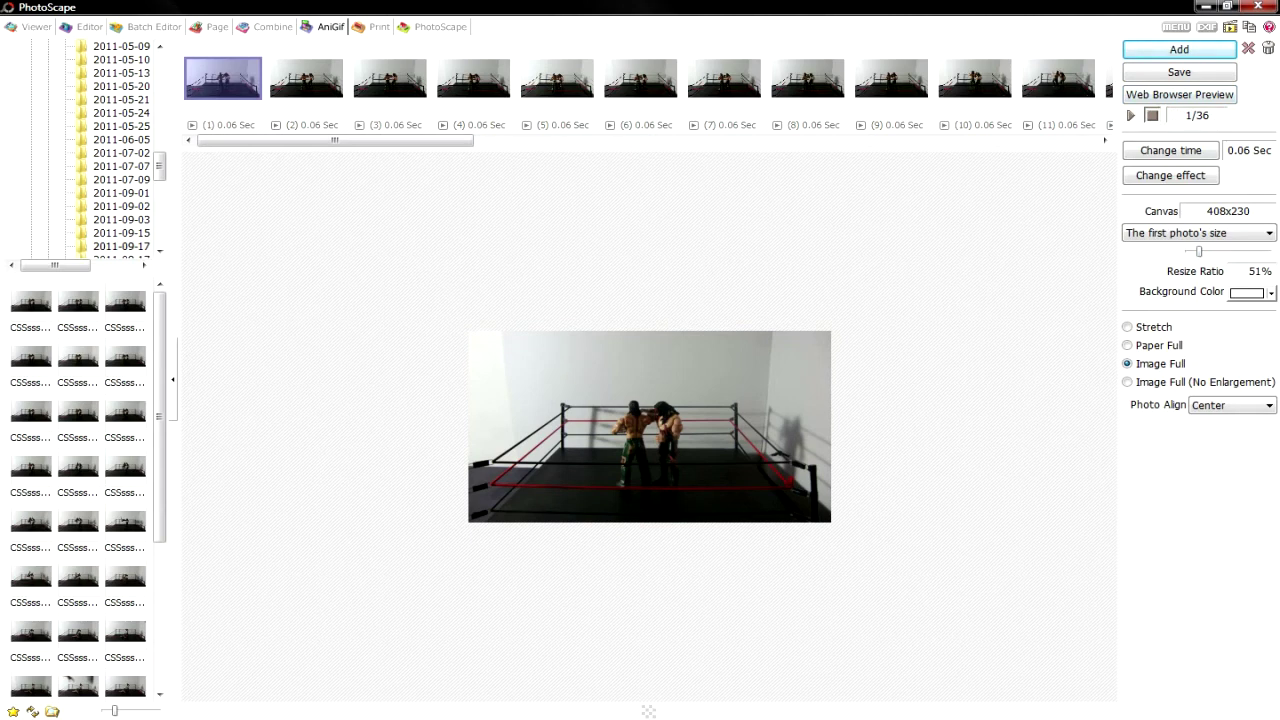
Step: Delete the two frames in which a hand shows, originally frames 23 and 26, and play the animation
left_click(306, 78)
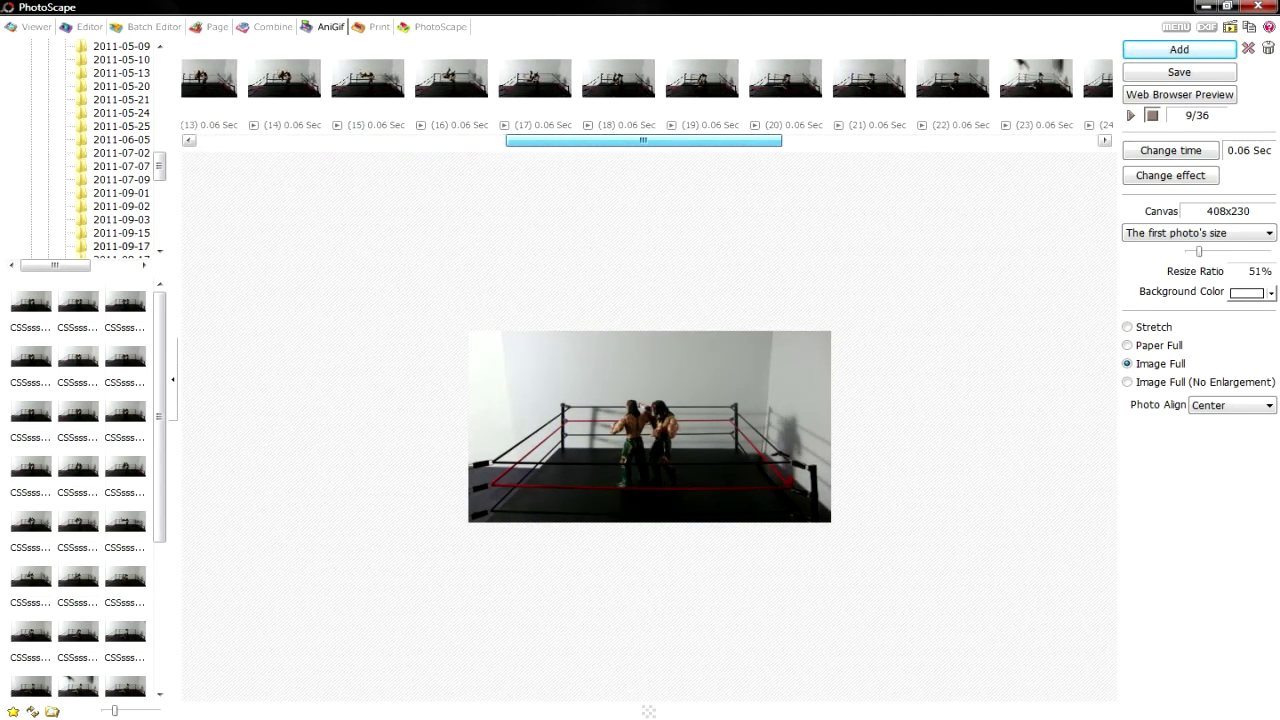
left_click_drag(643, 140, 762, 140)
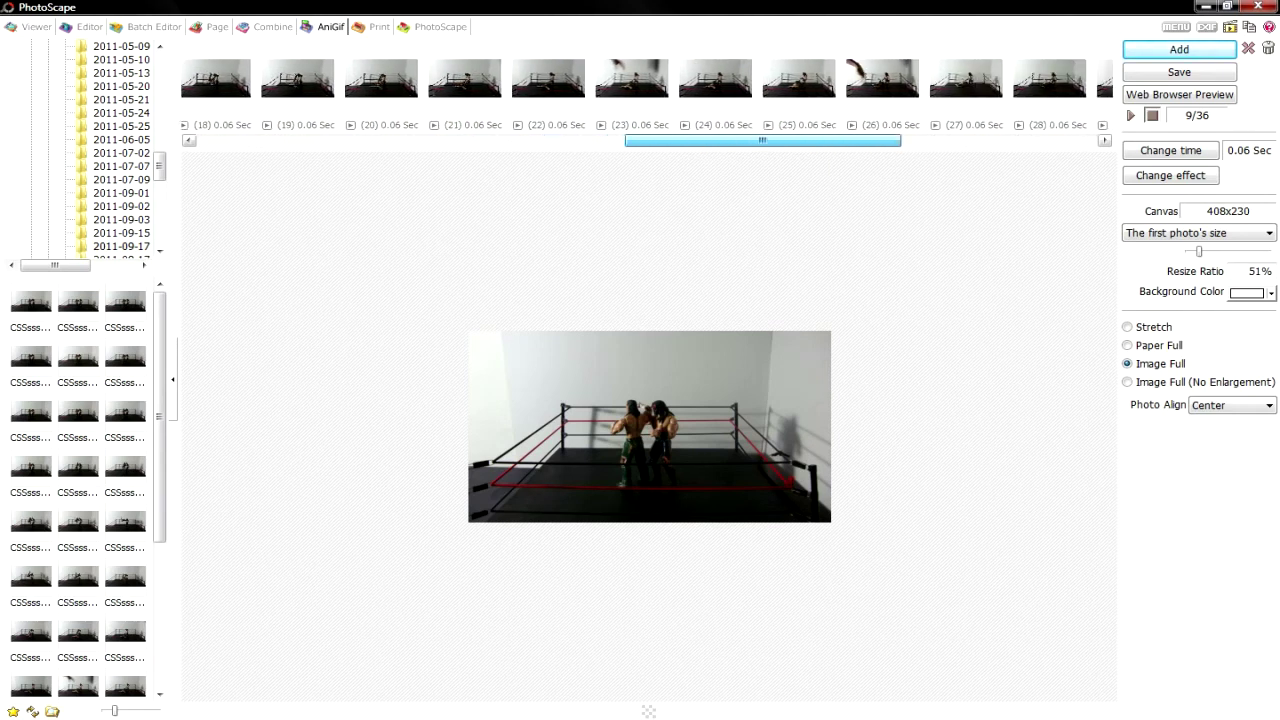
left_click(631, 78)
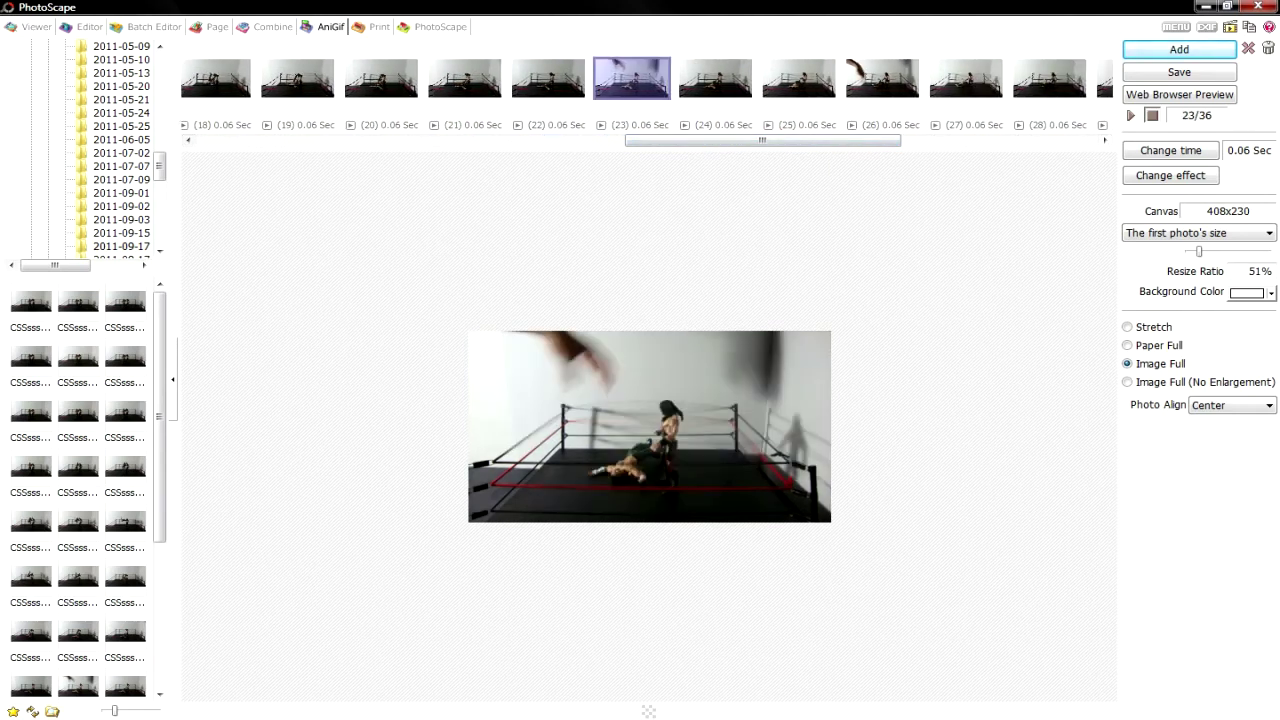
right_click(630, 91)
left_click(660, 124)
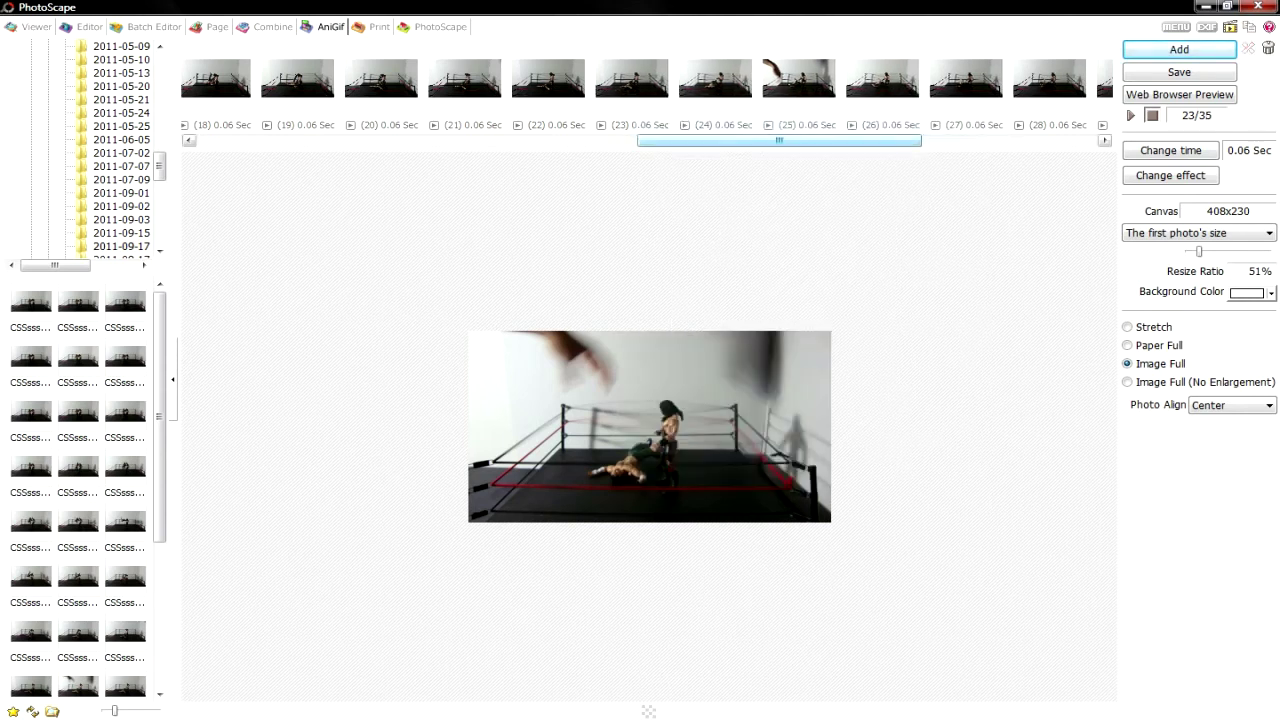
right_click(781, 78)
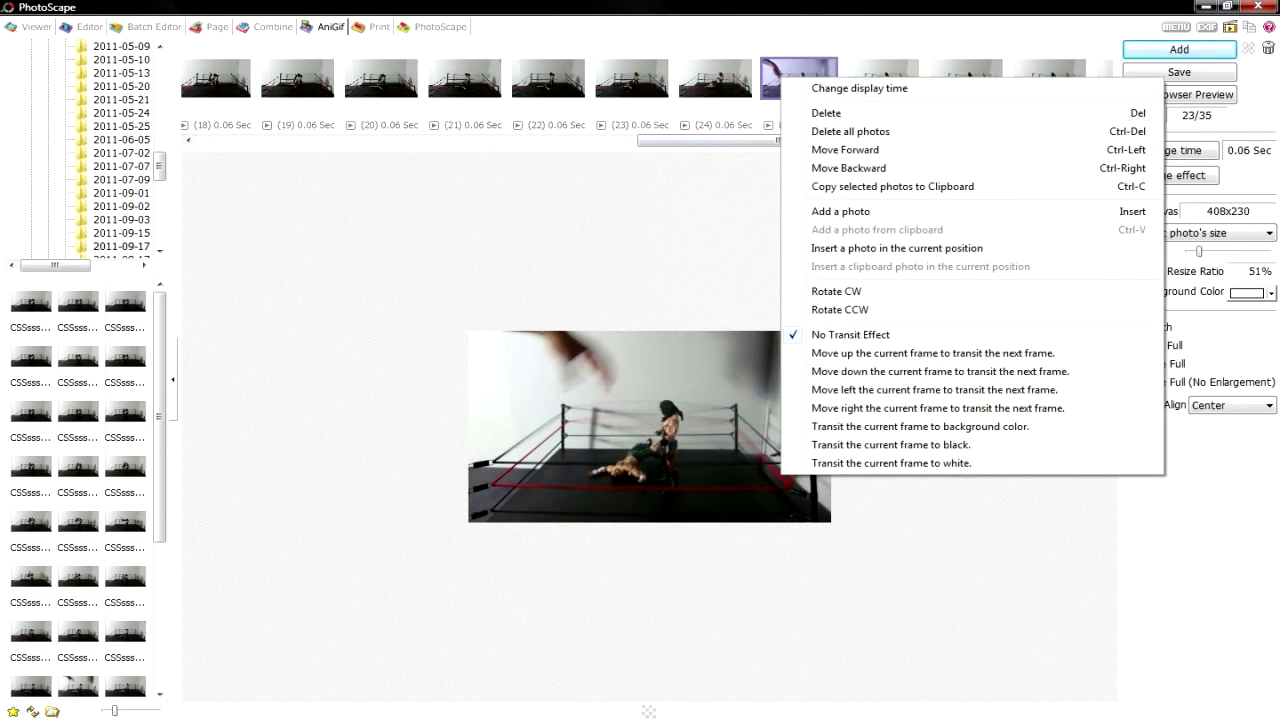
left_click(826, 113)
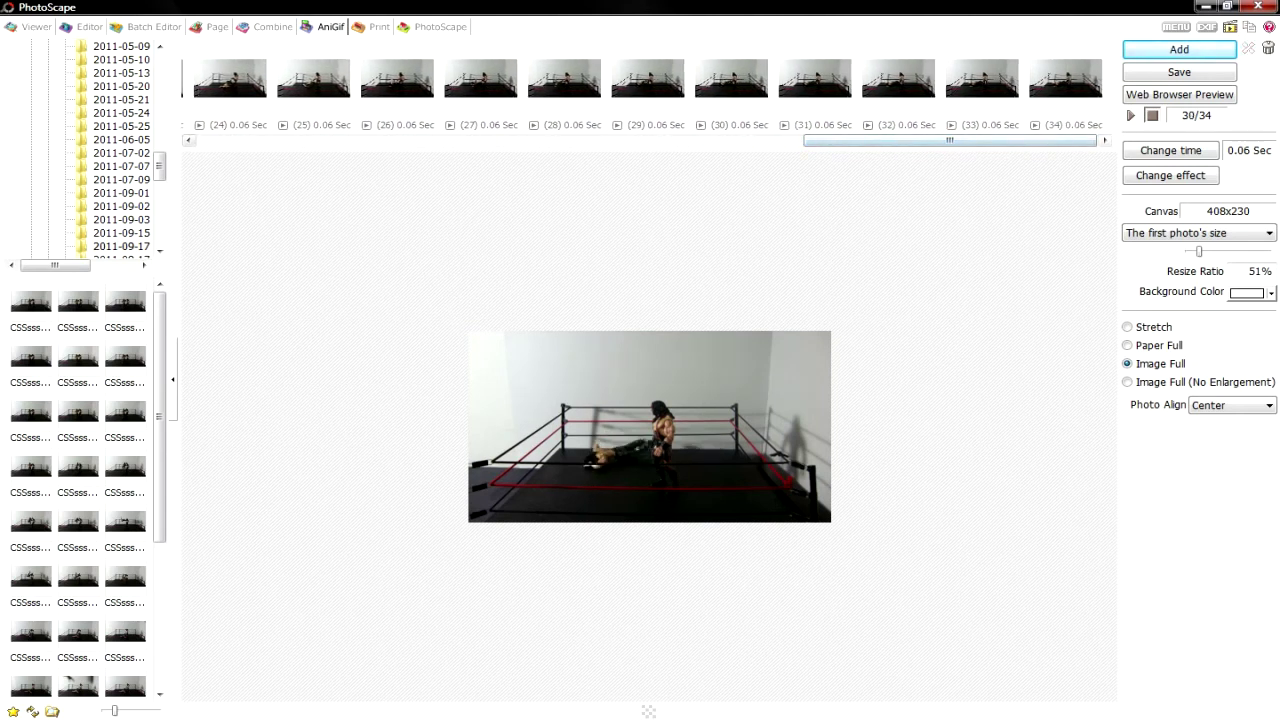
left_click_drag(949, 140, 343, 140)
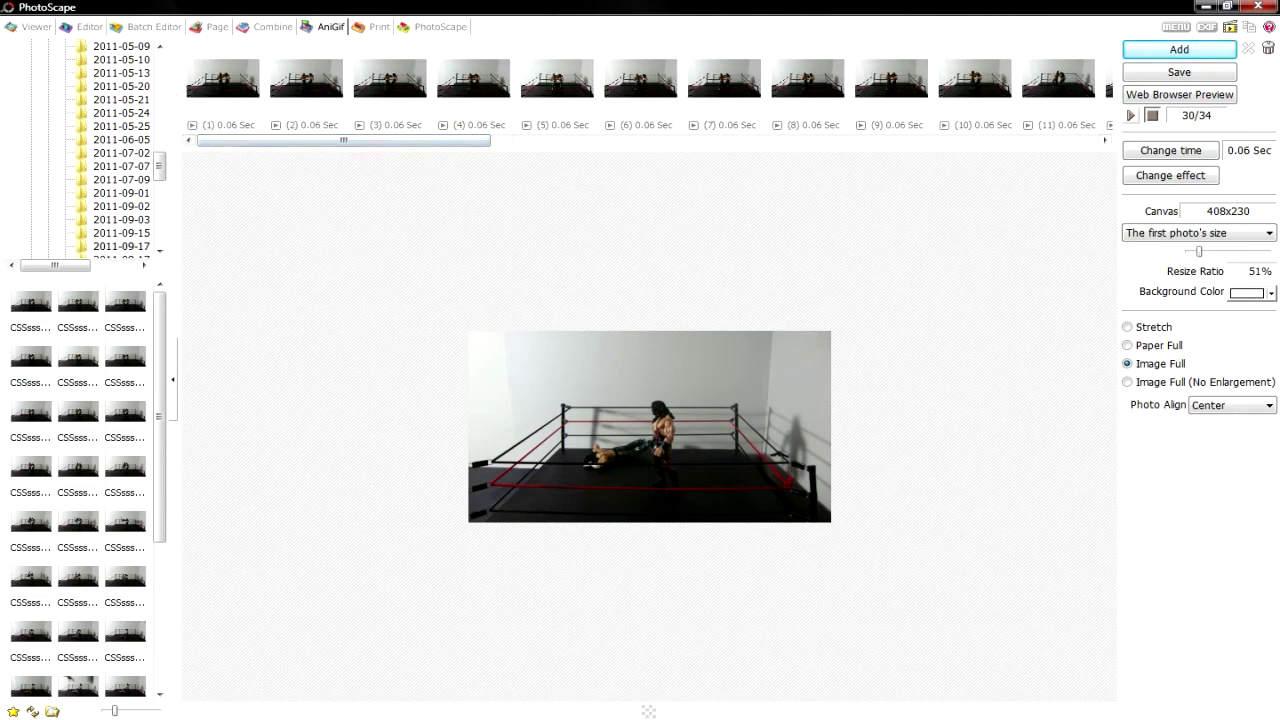
left_click(1130, 115)
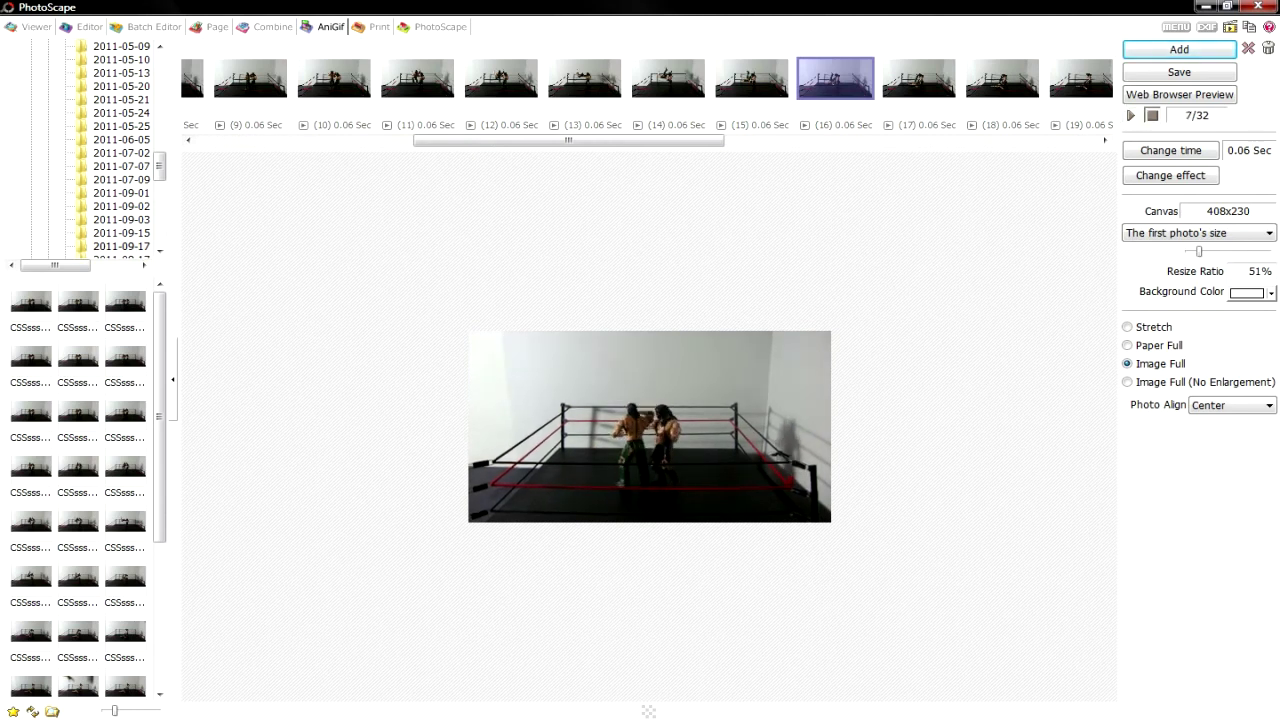
Step: Set the display time of only the first frame to 100 (1 second)
left_click_drag(568, 140, 352, 140)
left_click(222, 78)
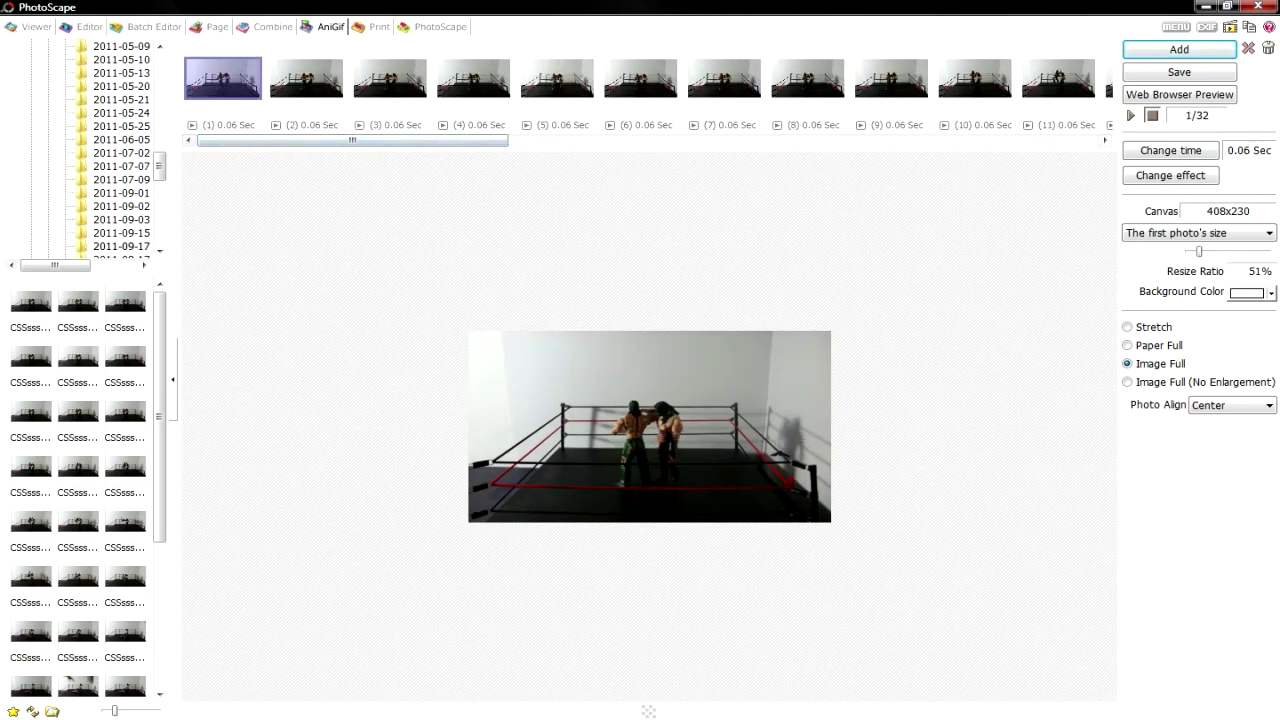
key("ctrl+t")
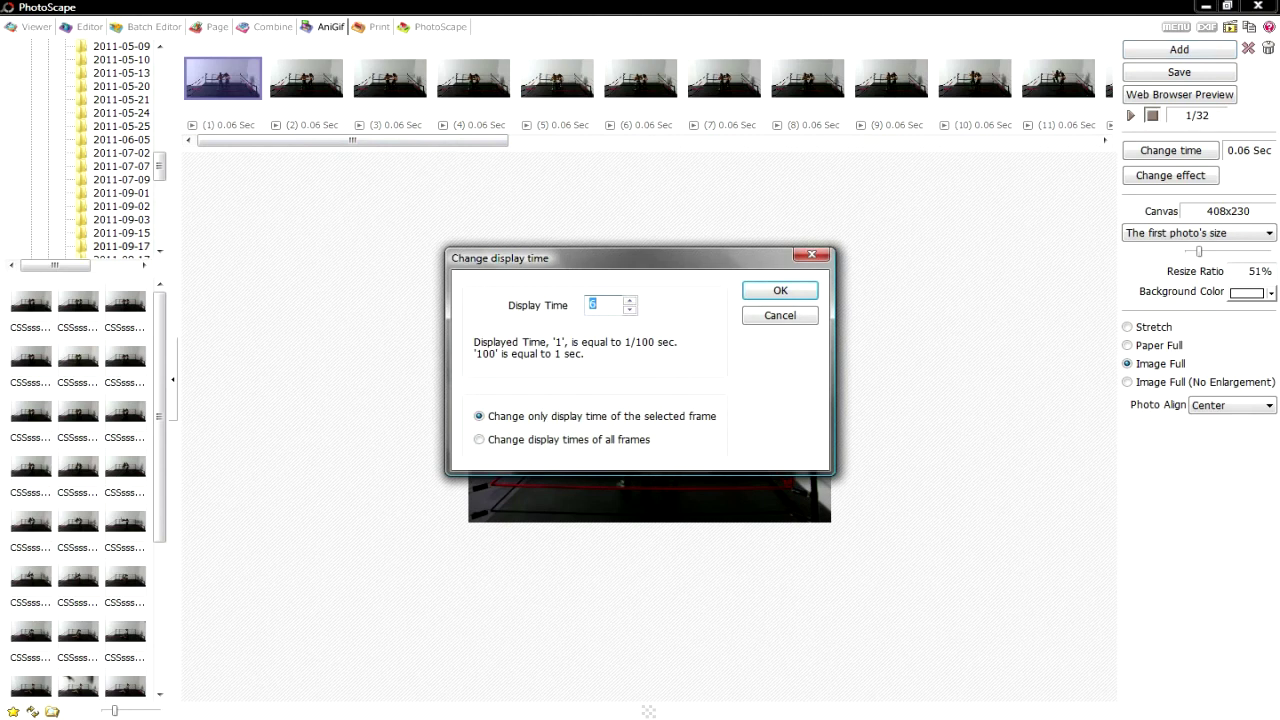
type("100")
left_click(780, 290)
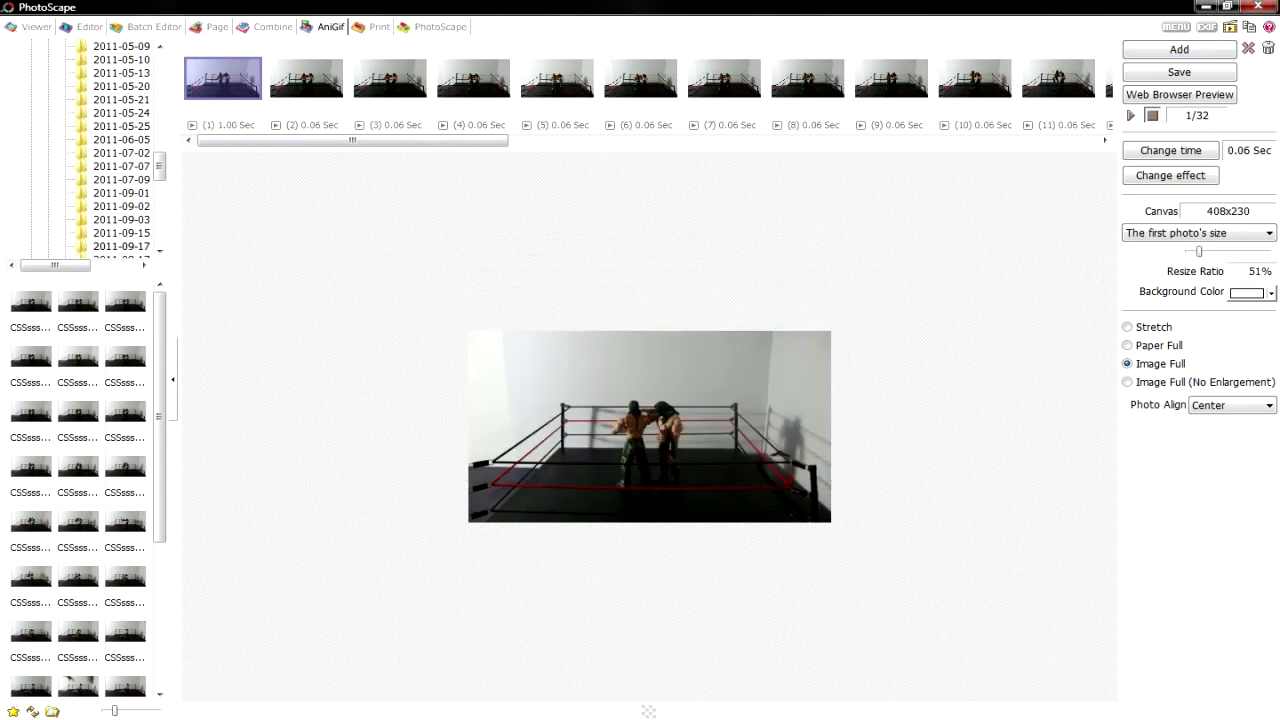
Step: Set the display time of only the last frame to 100 (1 second) and play the animation
left_click_drag(353, 140, 941, 140)
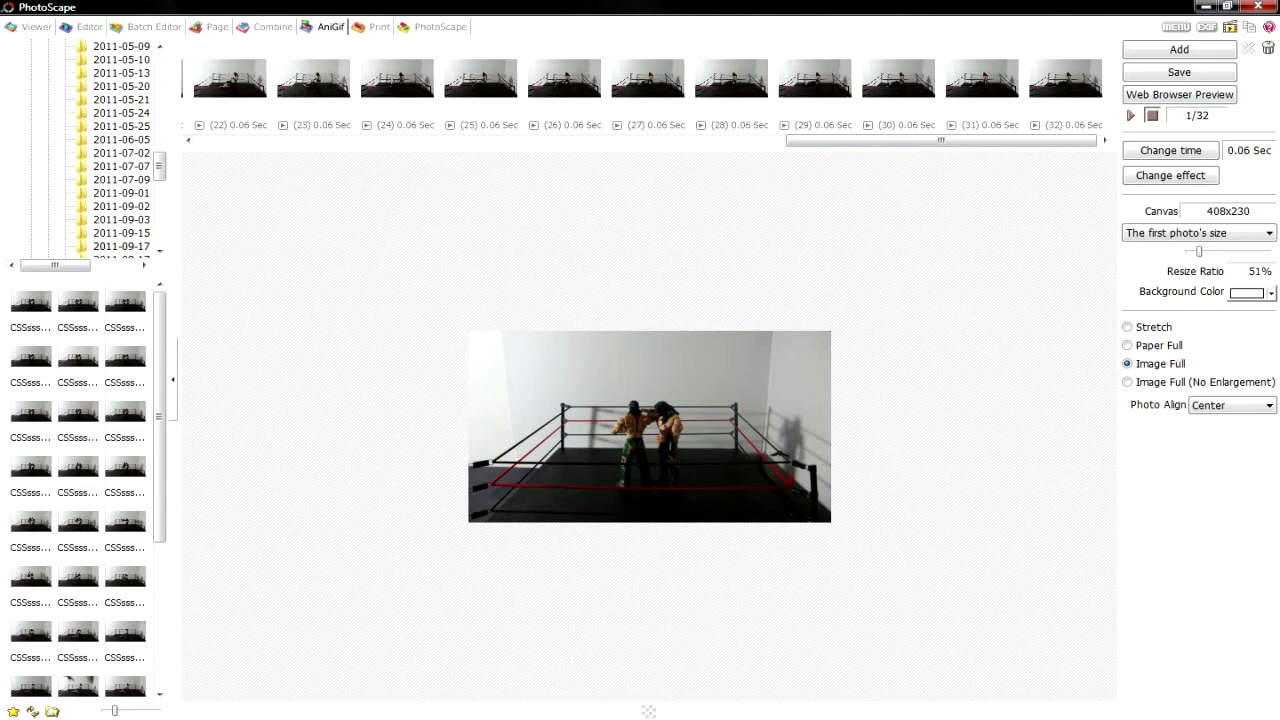
double_click(1065, 78)
type("1")
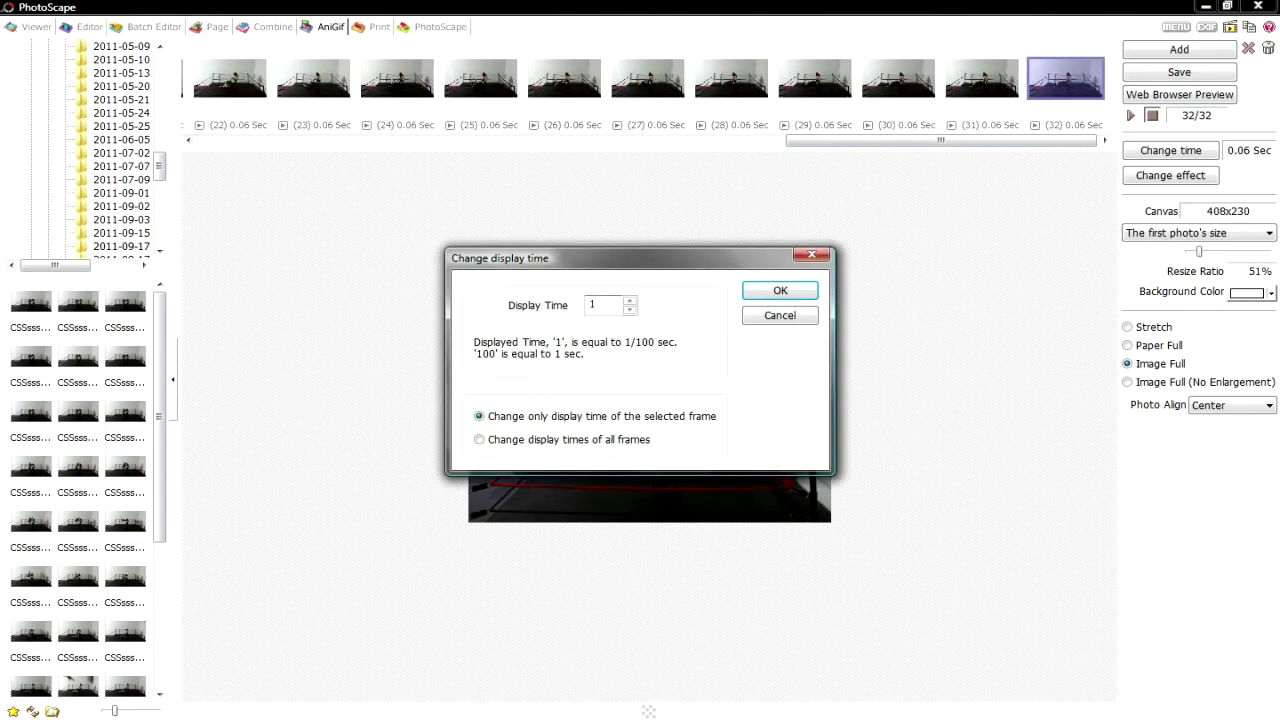
type("00")
key("Return")
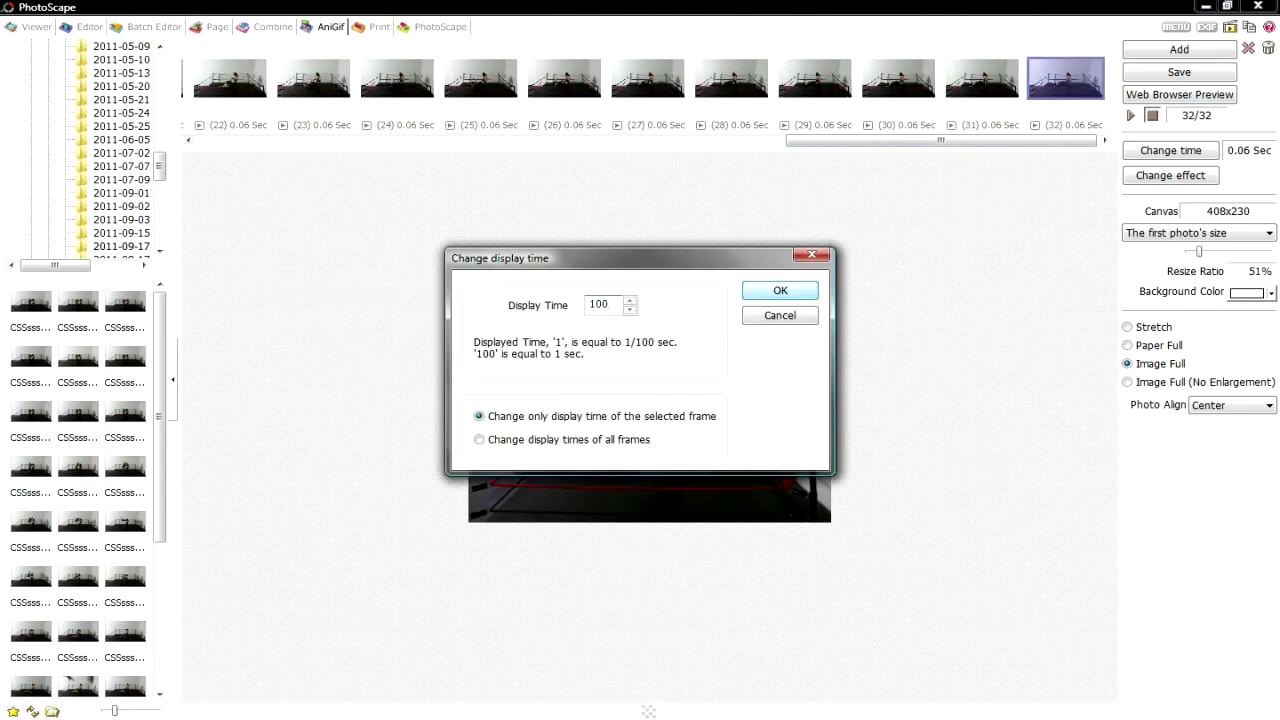
left_click(1130, 115)
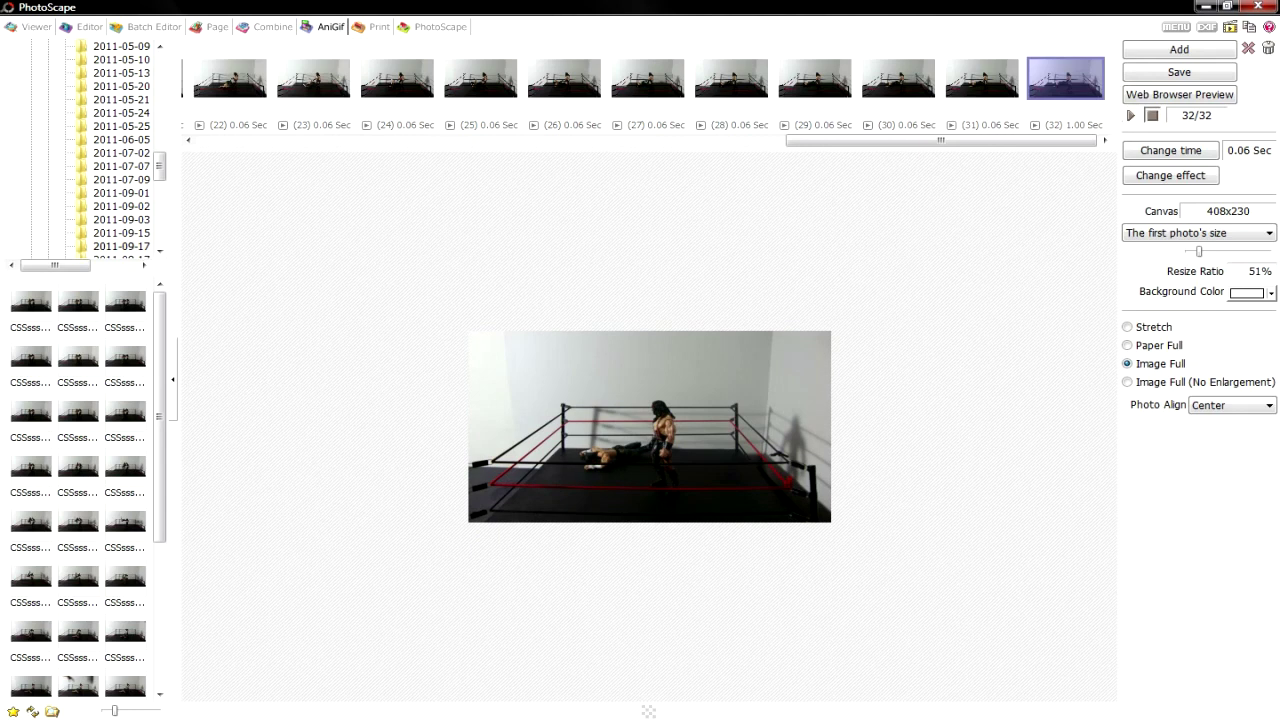
Step: Save the animation as anigif.gif in the AniGif folder inside Documents
left_click(1179, 72)
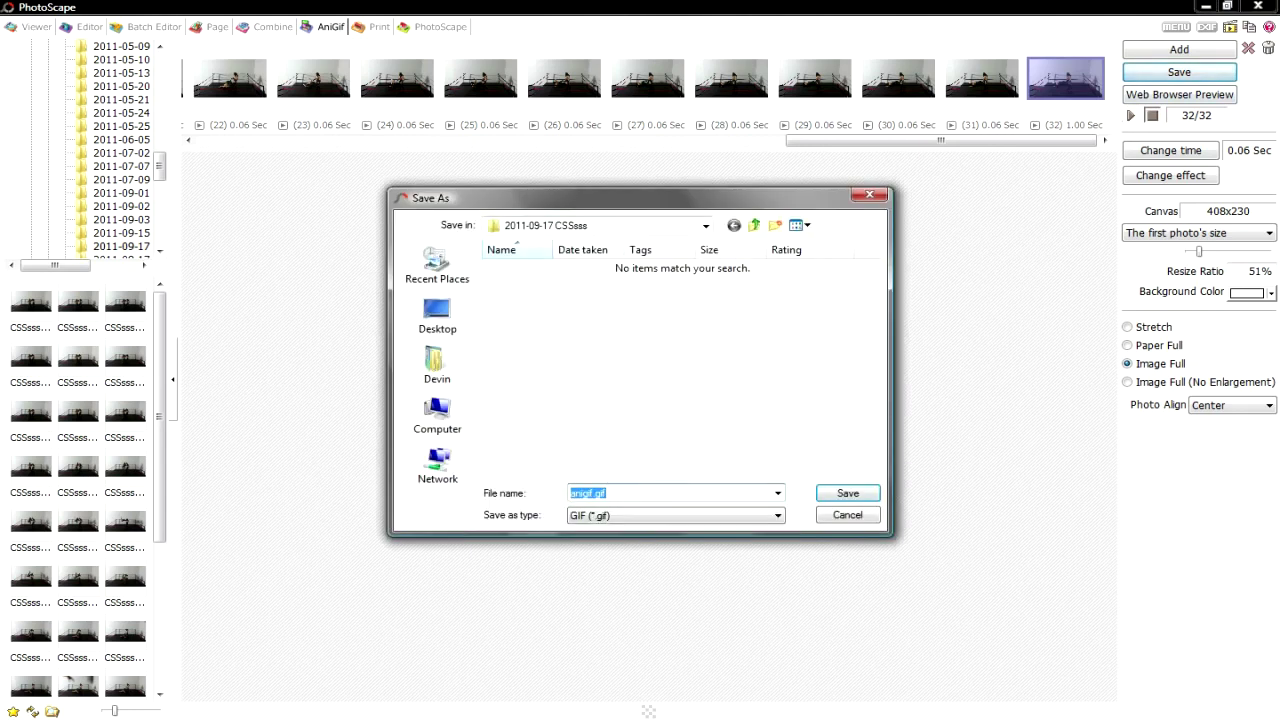
left_click(437, 362)
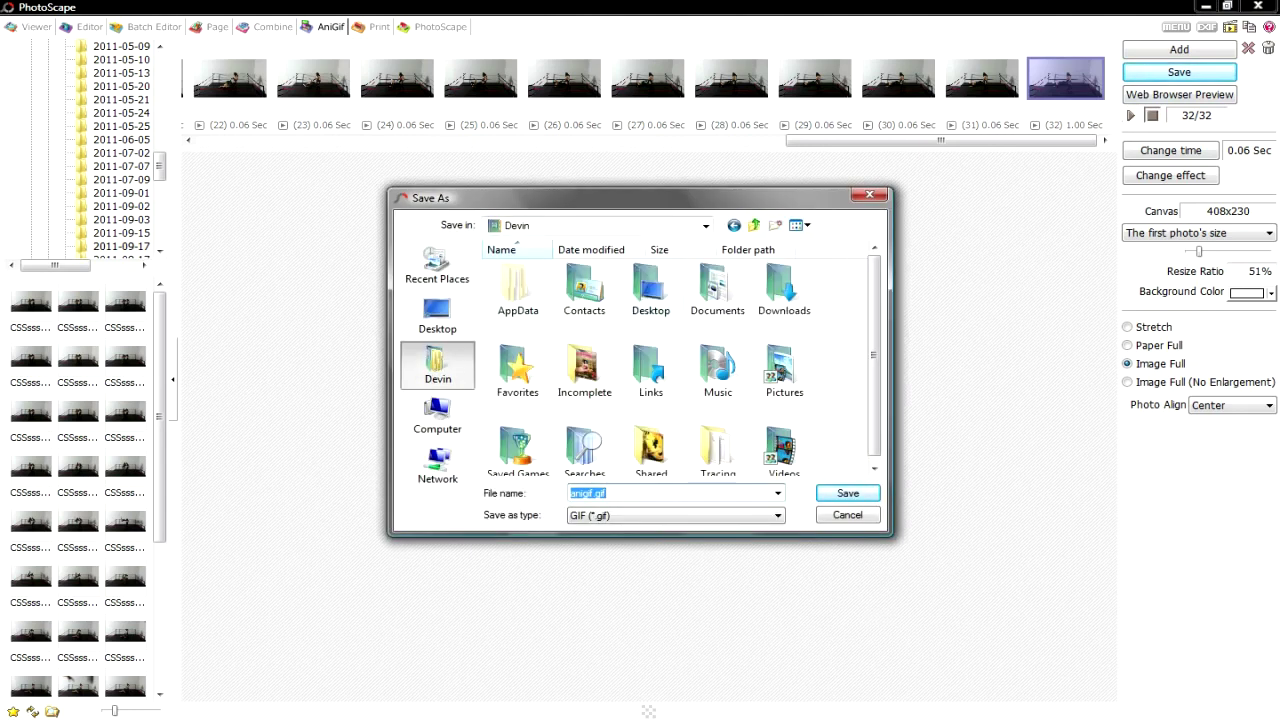
double_click(717, 288)
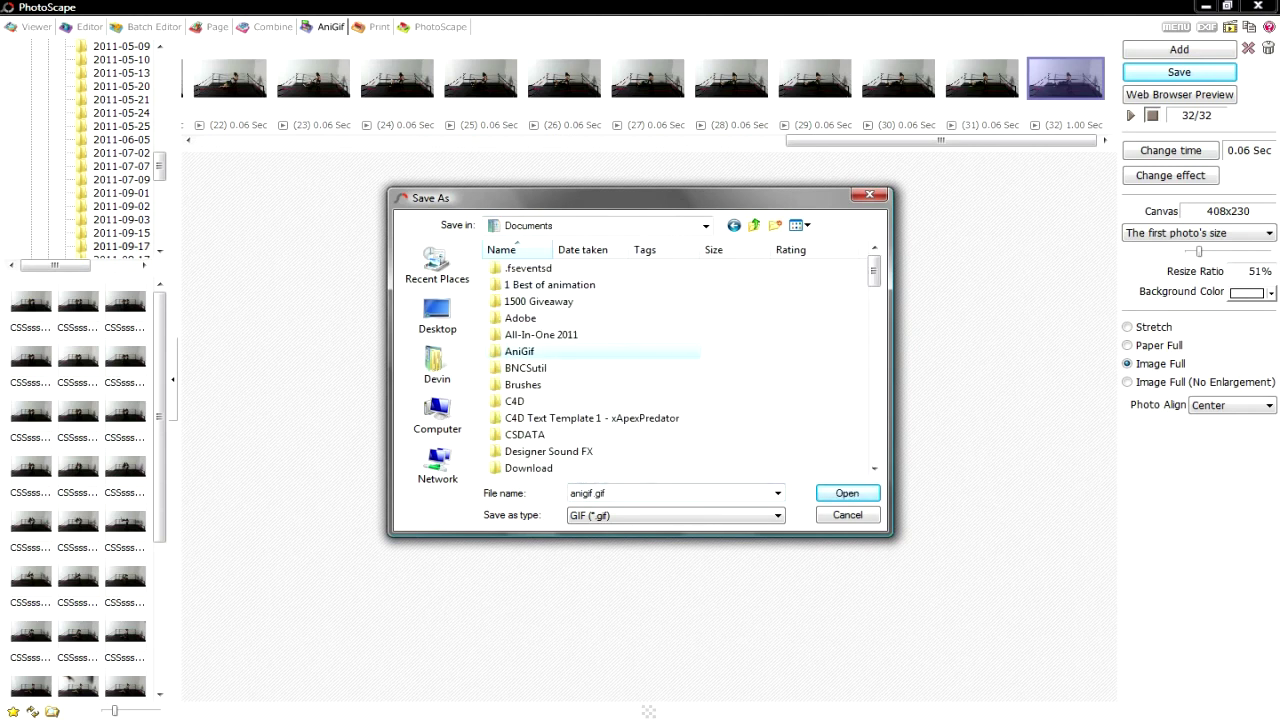
double_click(519, 351)
key("Return")
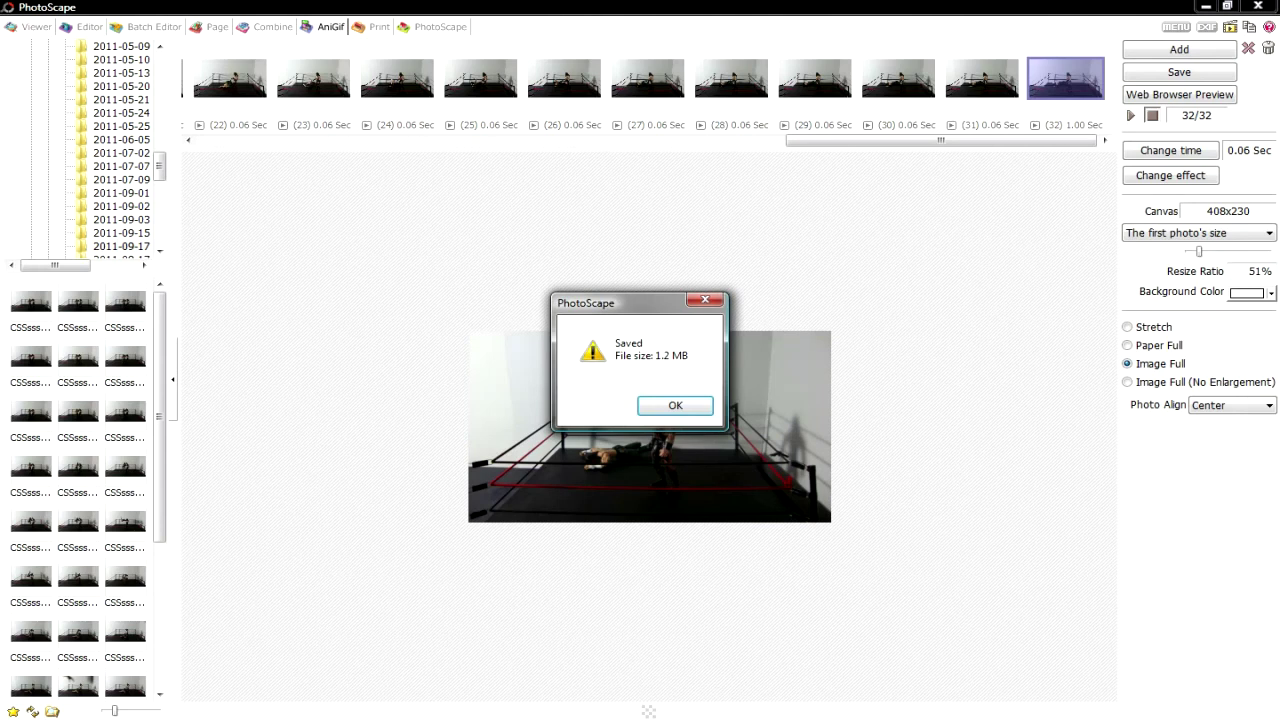
key("Return")
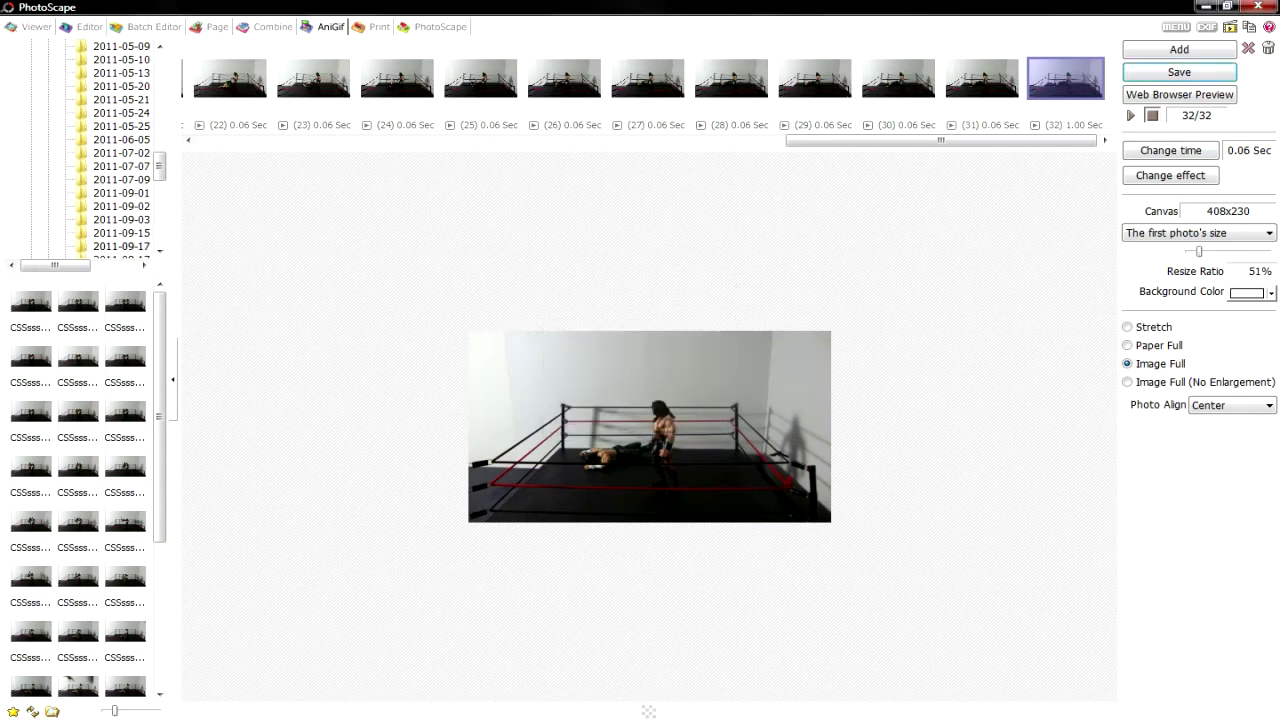